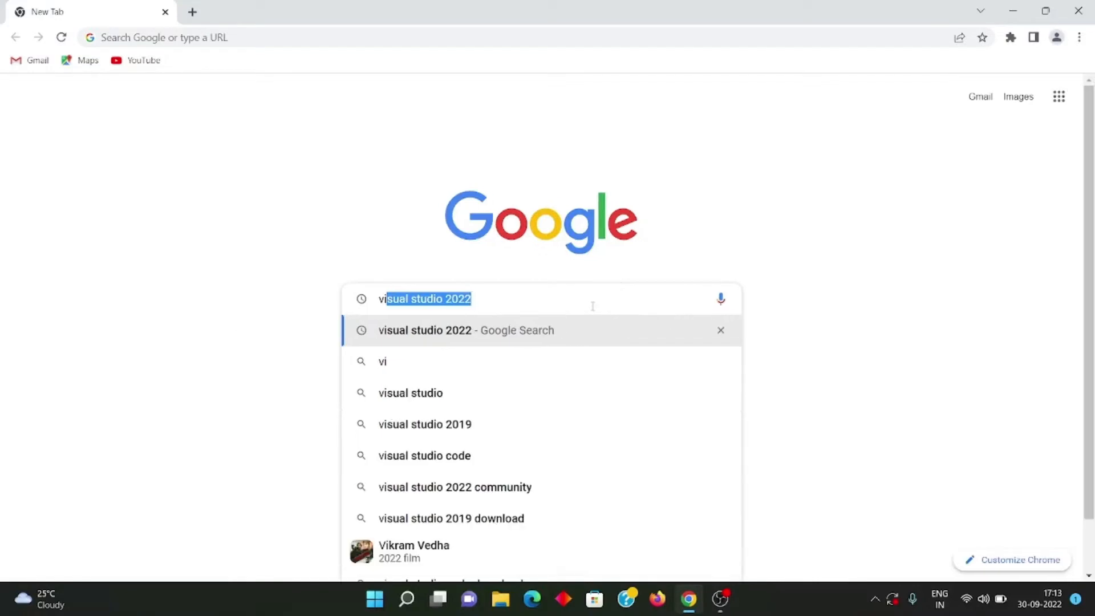
Search the web for "visual studio 2022" and open Microsoft's free download result
key("BackSpace")
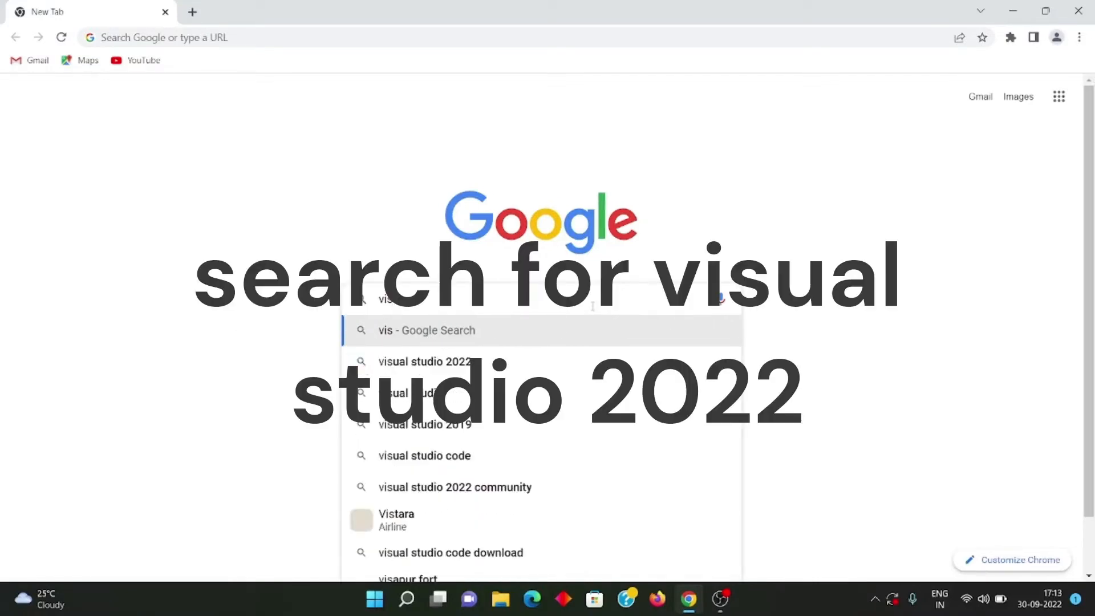
left_click(574, 361)
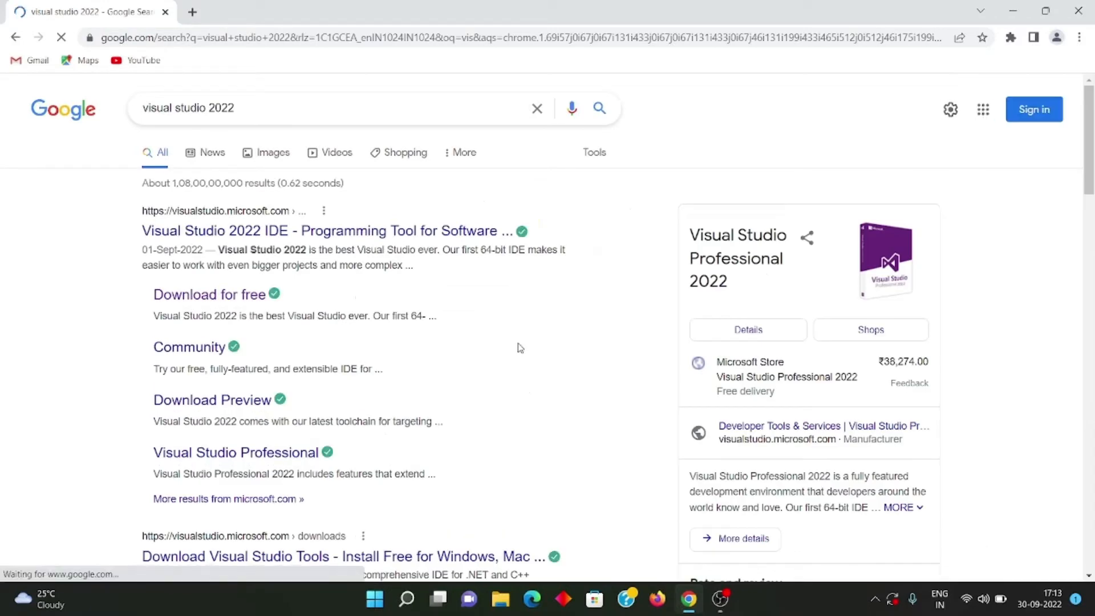
left_click(256, 304)
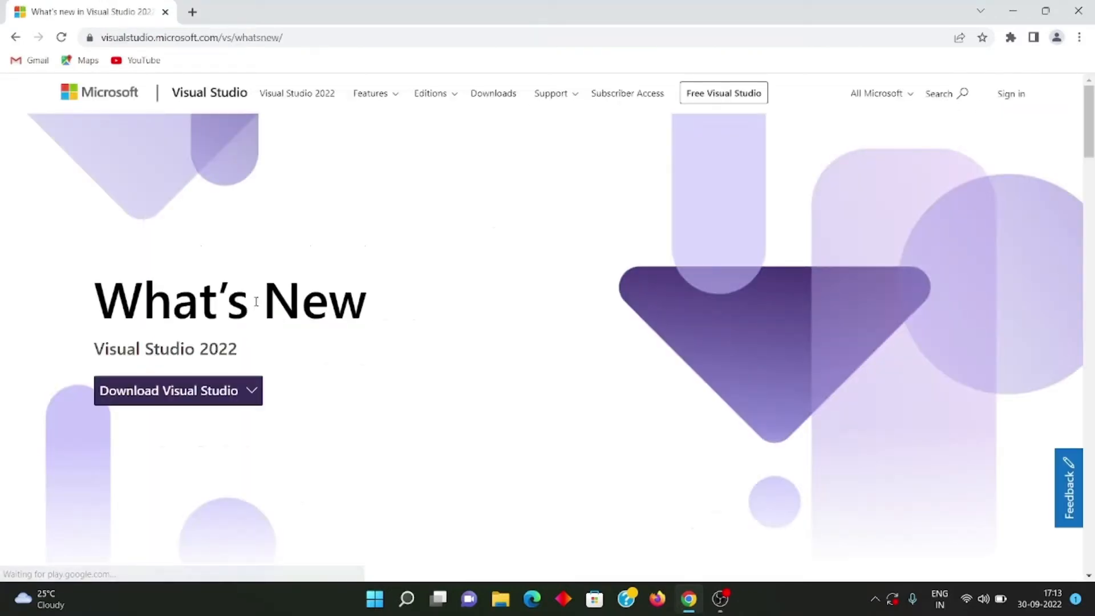
Download the Community 2022 edition of Visual Studio and continue past the installer's introductory notice
left_click(247, 390)
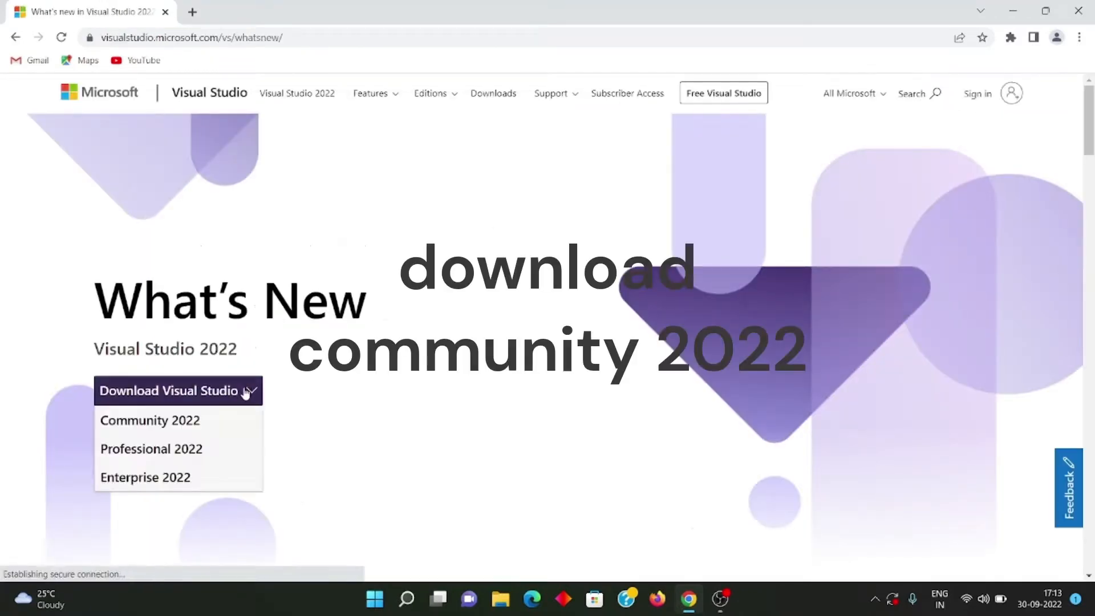
left_click(182, 427)
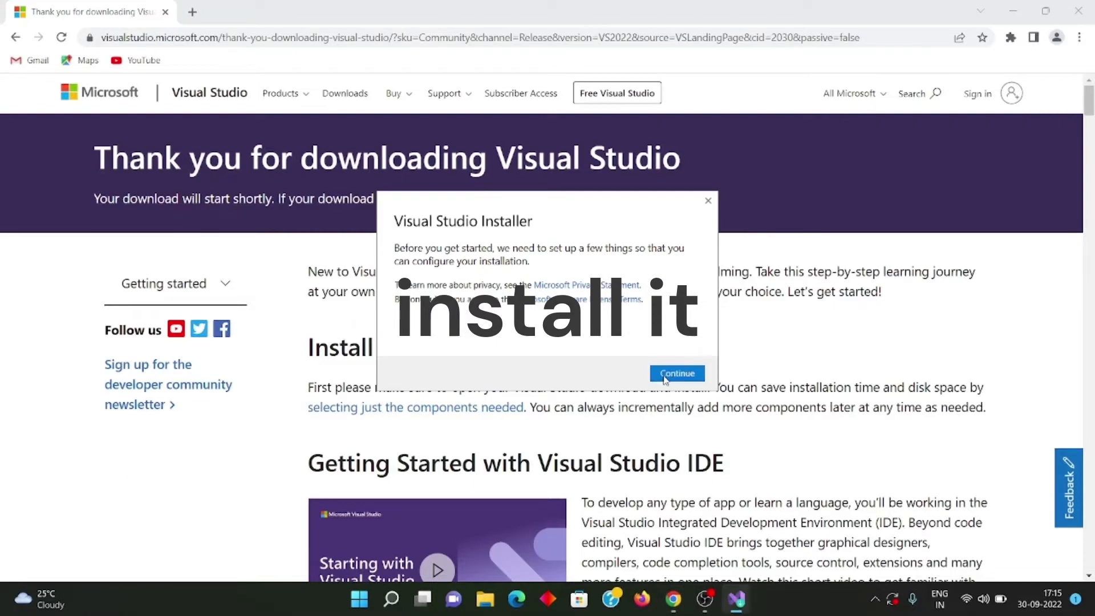
left_click(677, 373)
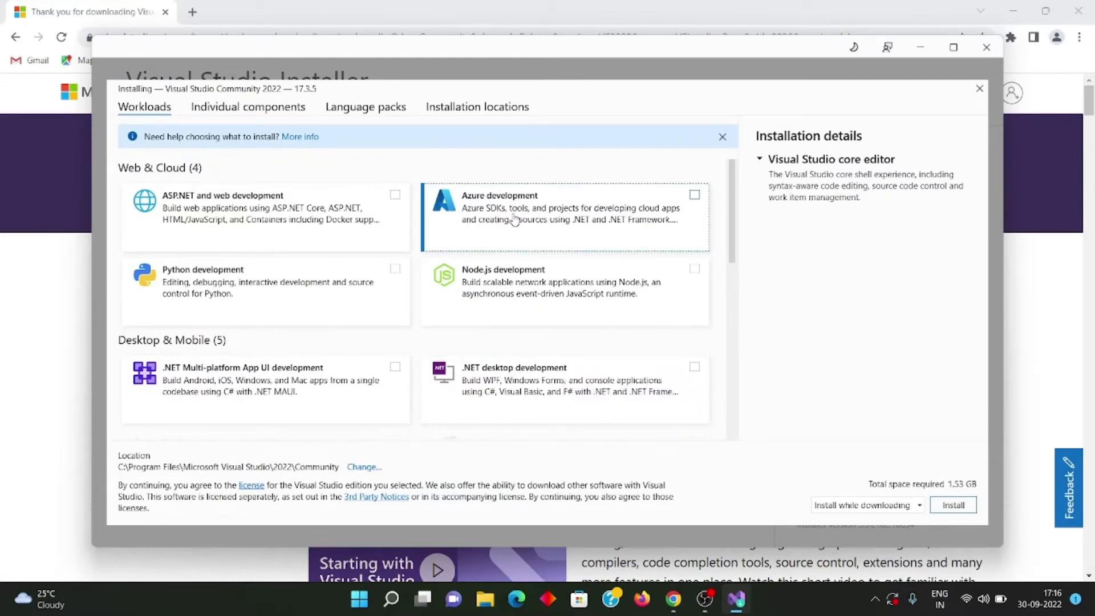
Select the ASP.NET and web development workload for installation and look through the other available workloads
left_click(391, 229)
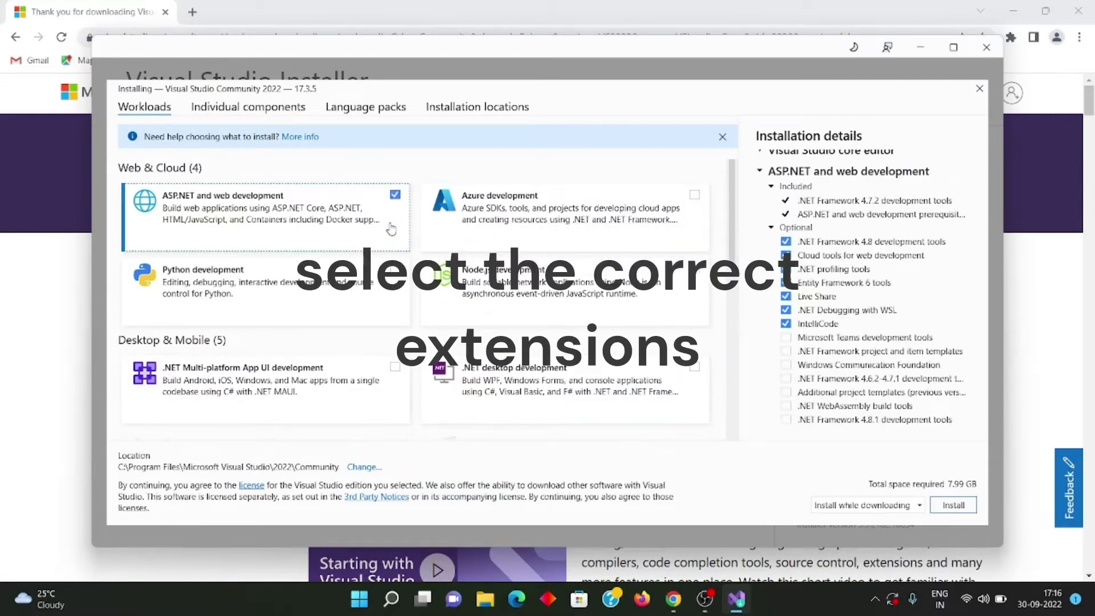
scroll(480, 292, "down", 10)
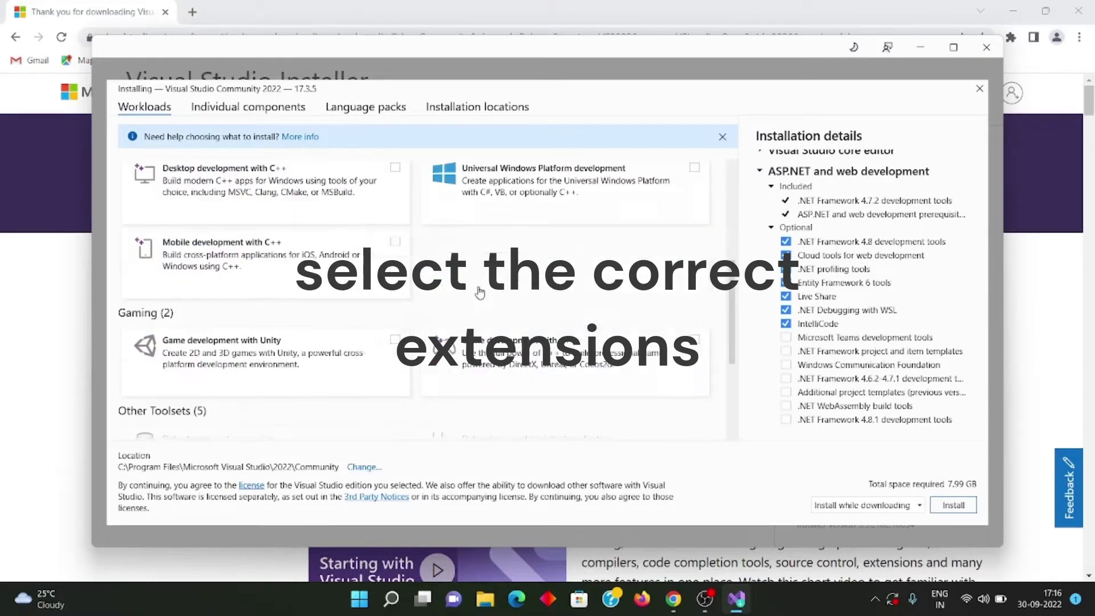
scroll(479, 291, "up", 10)
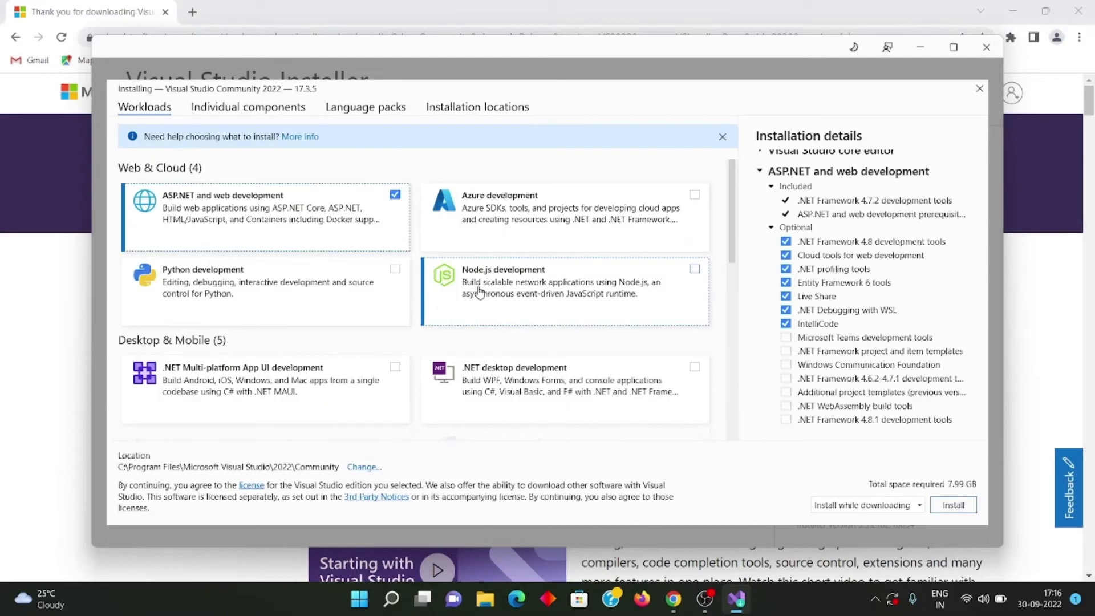
left_click(476, 375)
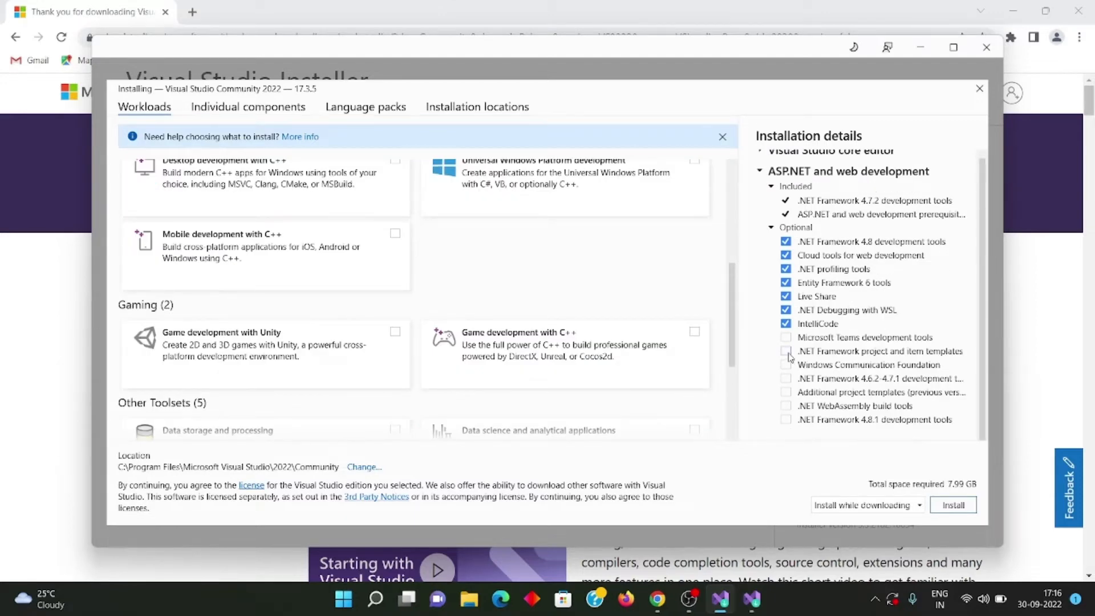
Include .NET Framework project and item templates, 4.6.2-4.7.1 and 4.8.1 development tools, WebAssembly build tools and additional project templates, and start the installation
left_click(786, 352)
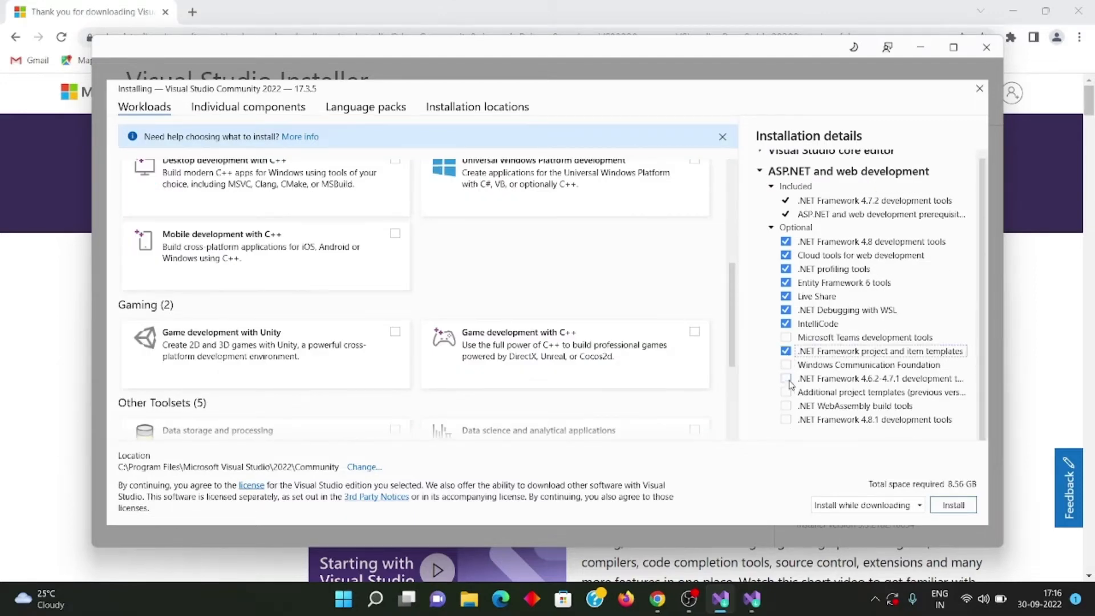
left_click(787, 378)
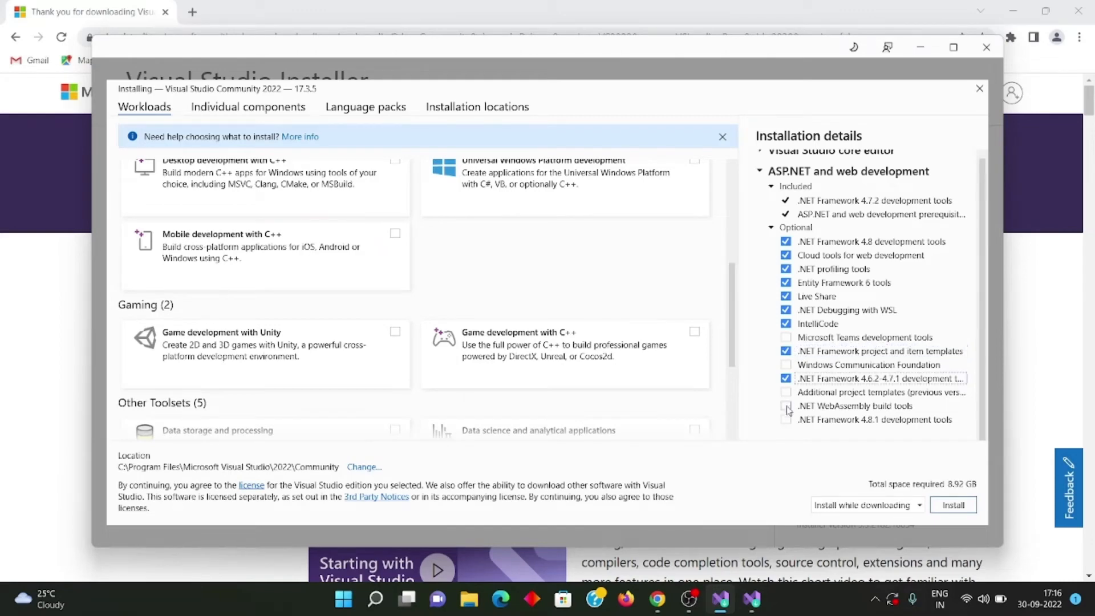
left_click(786, 406)
left_click(787, 420)
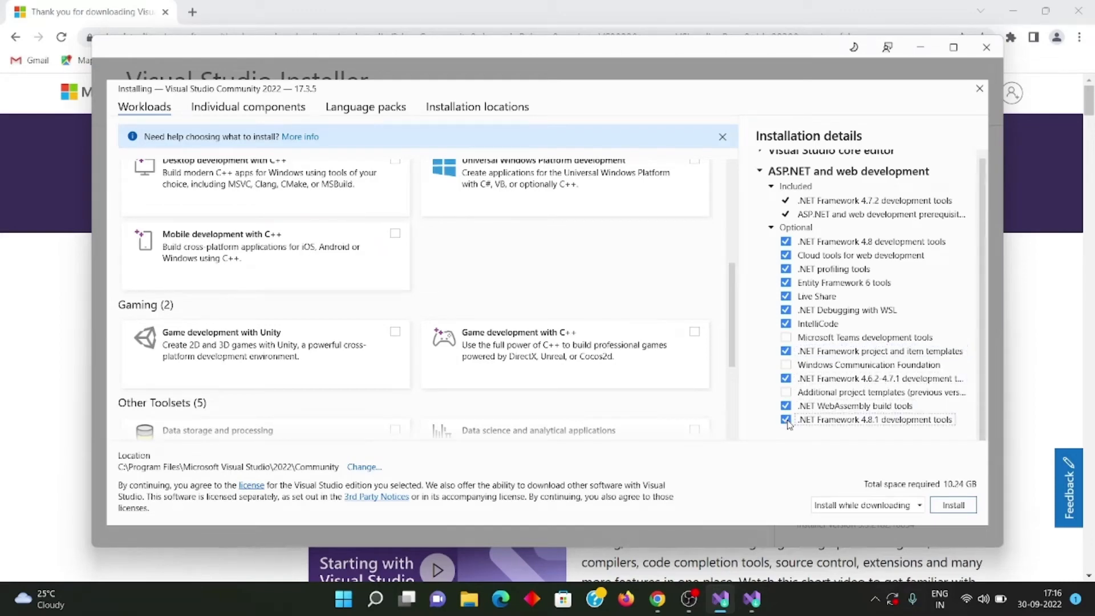
left_click(799, 394)
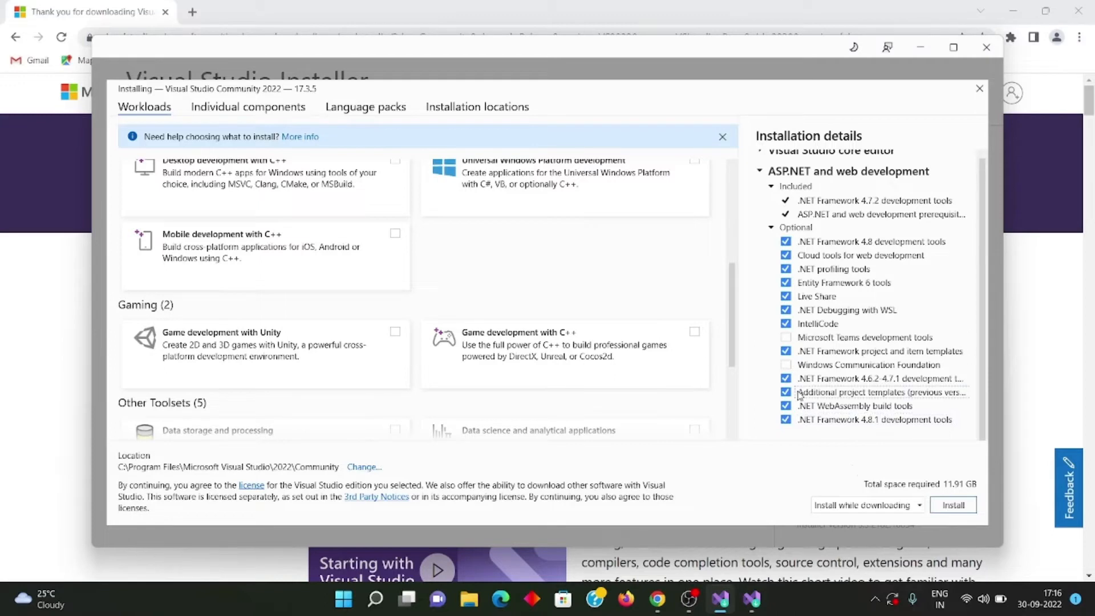
left_click(959, 507)
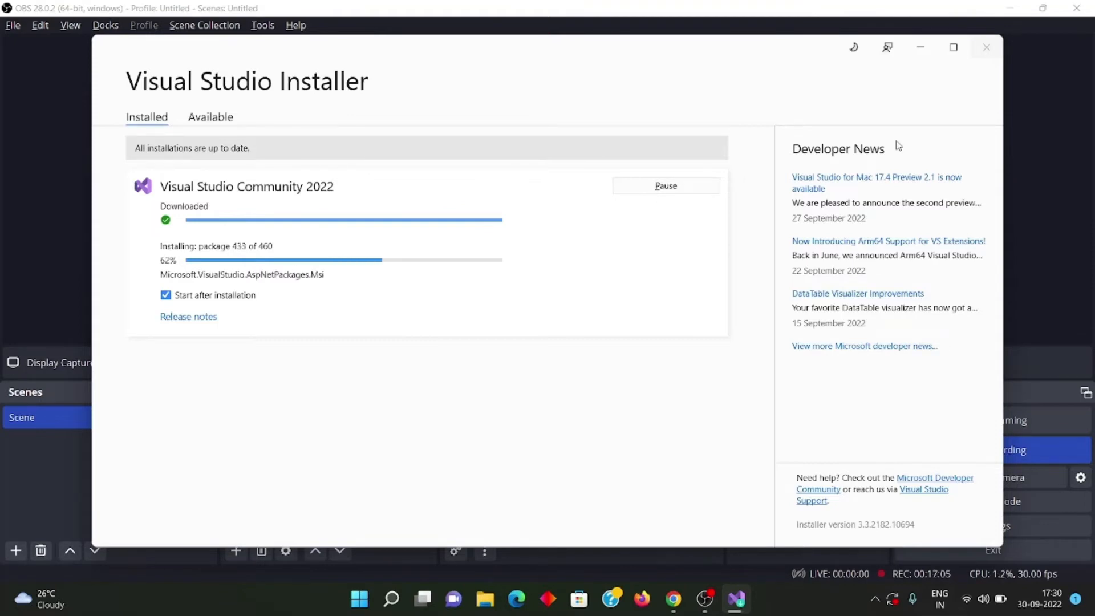
left_click(953, 47)
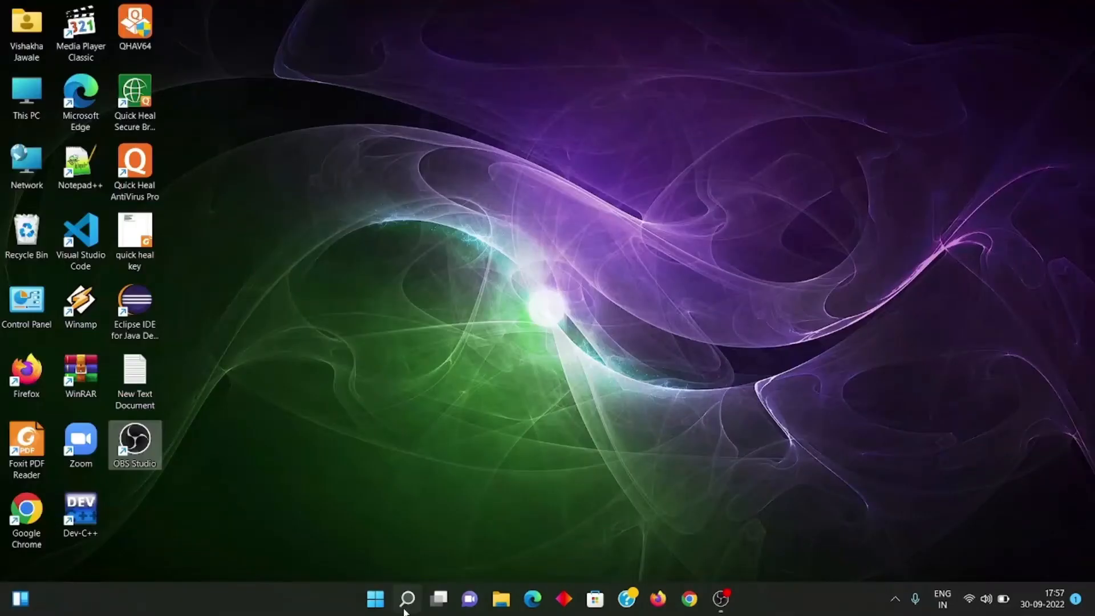
Search the computer for Visual Studio 2022 and launch it
left_click(407, 598)
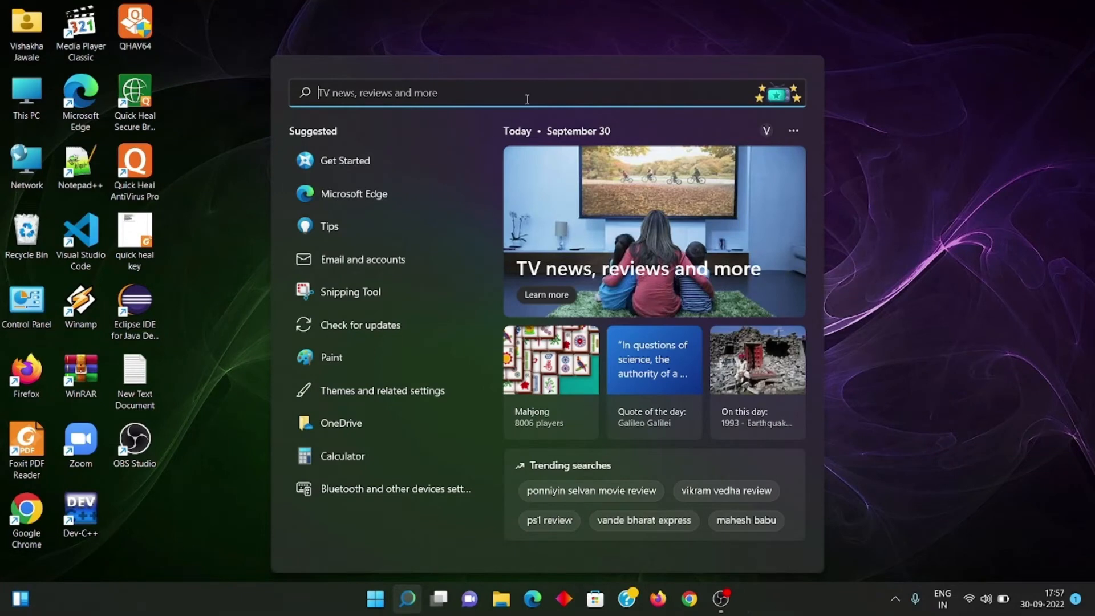
type("vi")
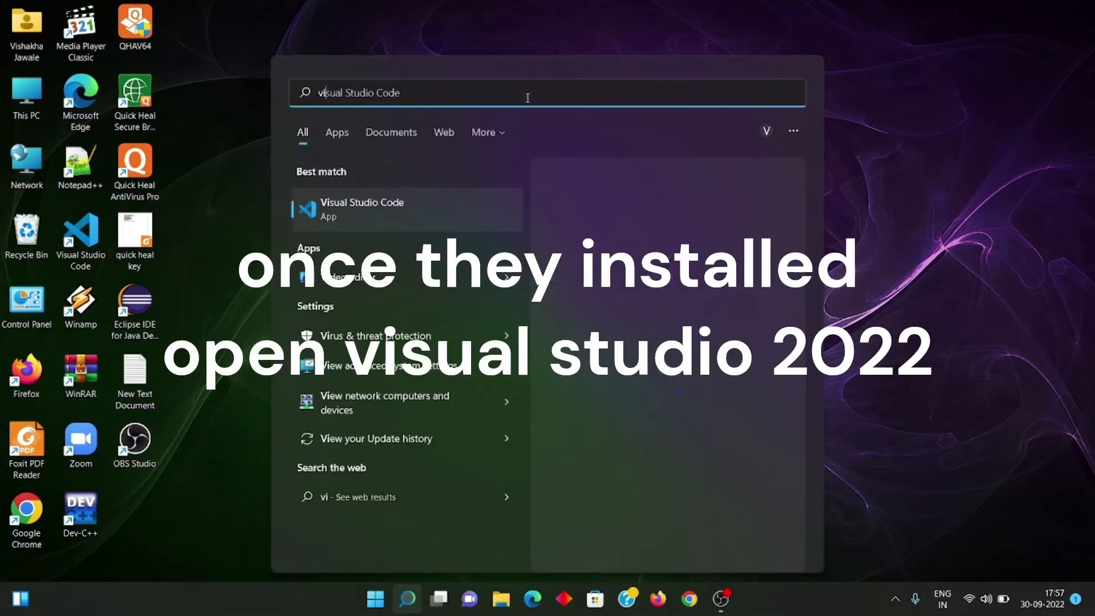
type("sua")
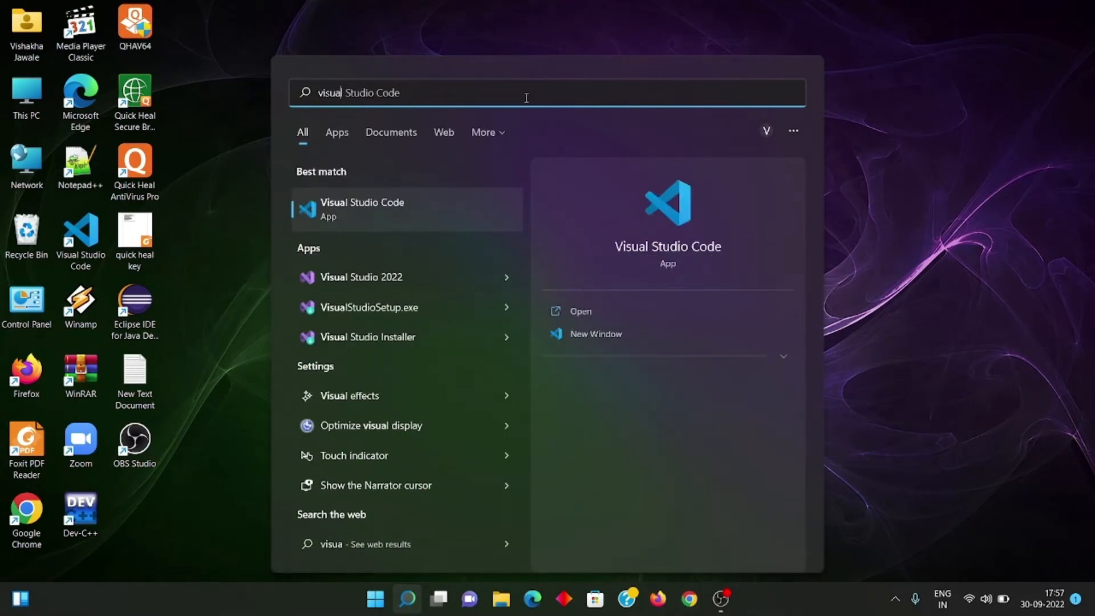
left_click(389, 277)
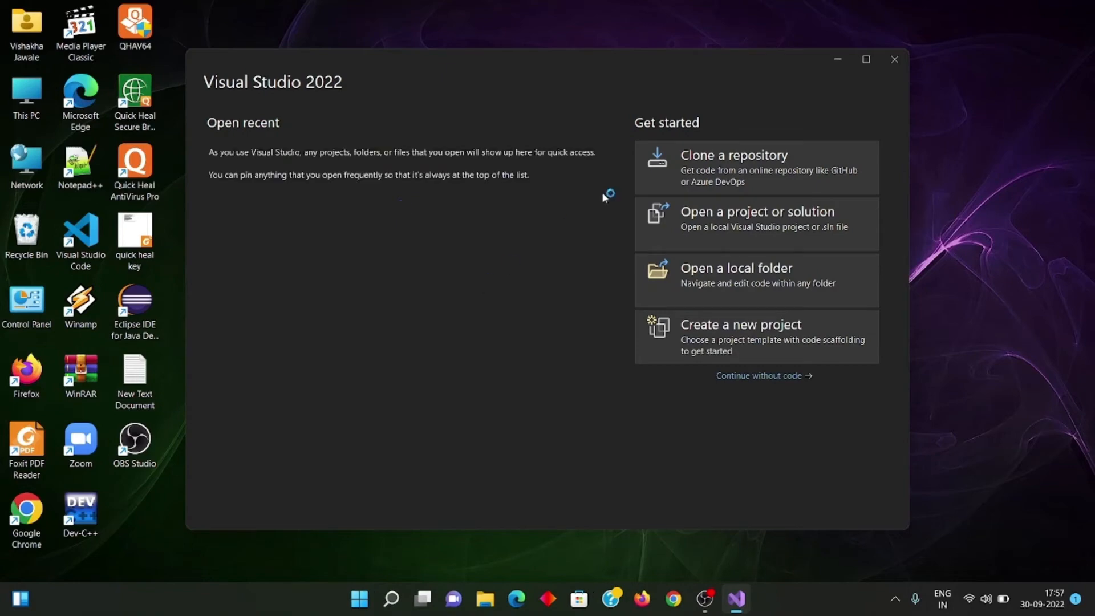
Maximize the start window and begin a new project from the Visual Basic ASP.NET Web Application (.NET Framework) template
left_click(866, 60)
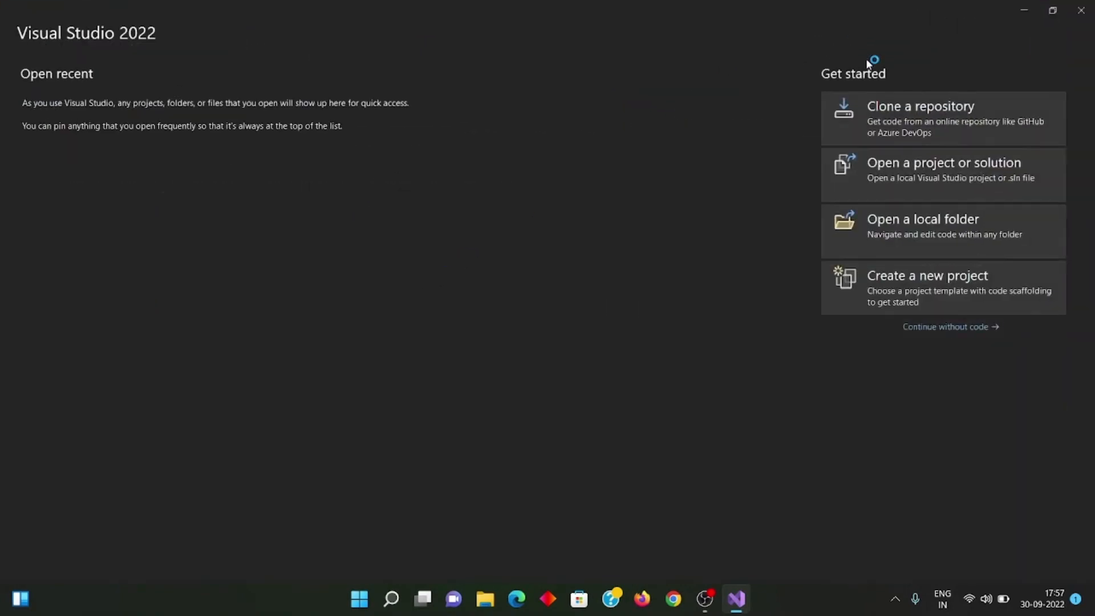
left_click(884, 286)
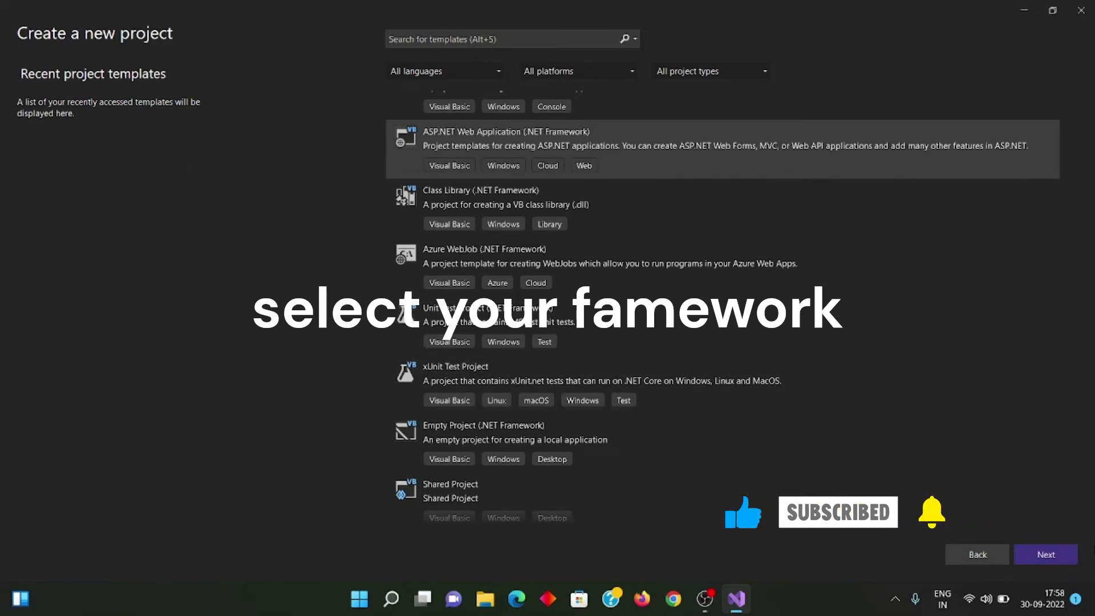
left_click(1056, 550)
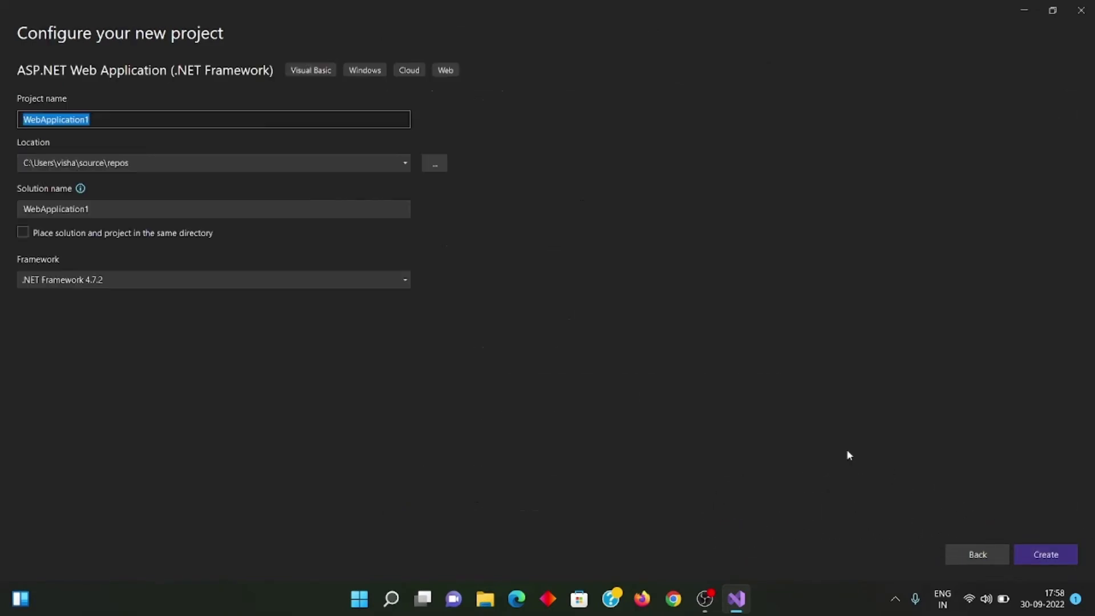
Name the project program1 and create it as a Web Forms application
left_click(353, 120)
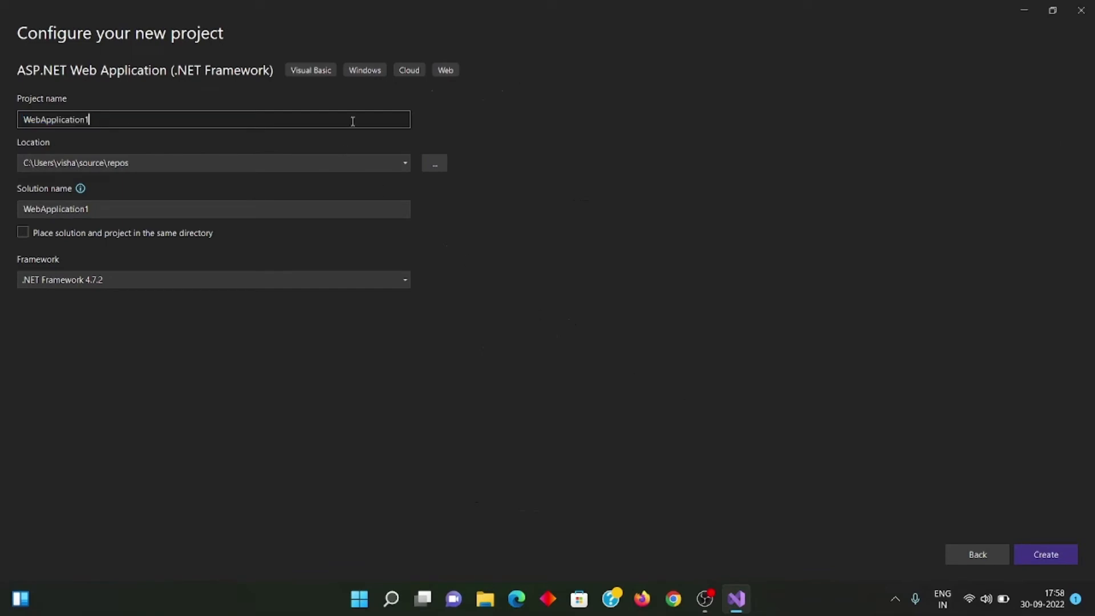
key("BackSpace")
key("BackSpace")
key("BackSpace")
key("BackSpace")
key("BackSpace")
key("BackSpace")
key("BackSpace")
key("BackSpace")
key("BackSpace")
key("BackSpace")
key("BackSpace")
key("BackSpace")
key("BackSpace")
key("BackSpace")
key("BackSpace")
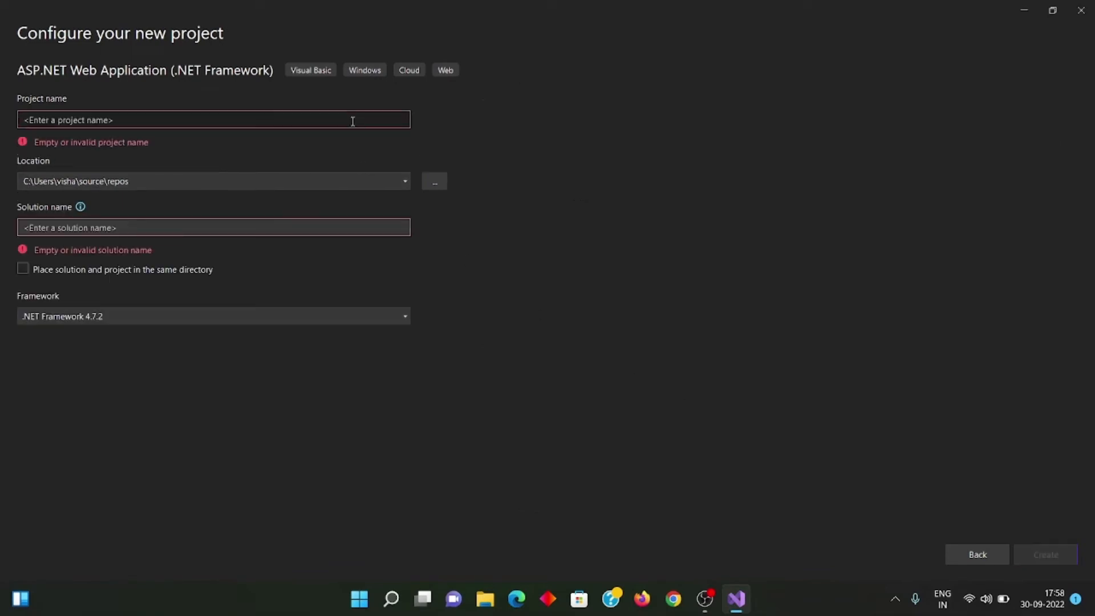
type("prog")
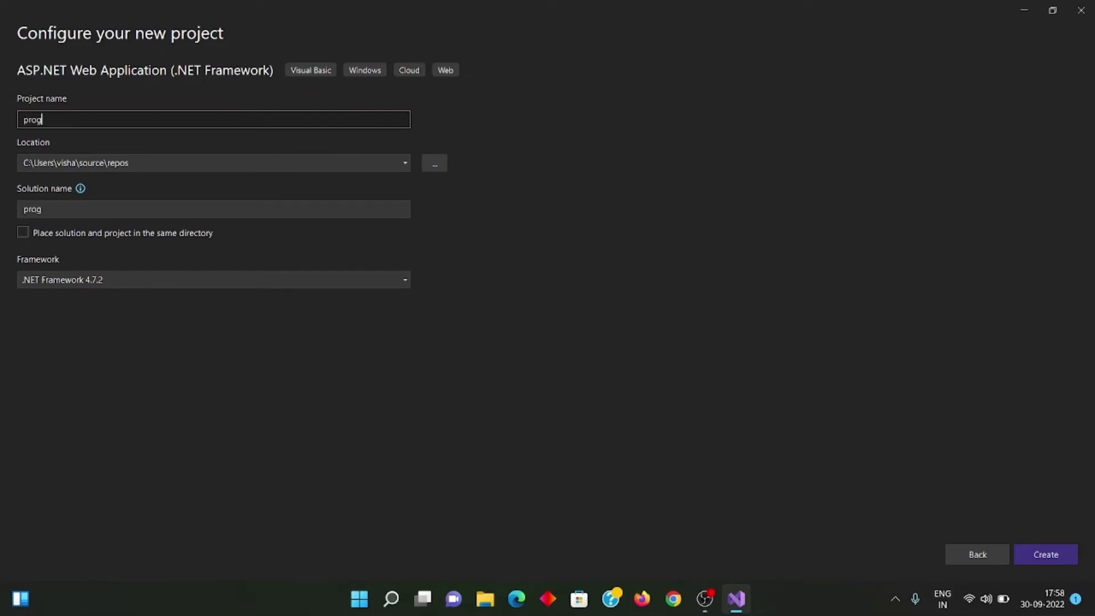
type("ram1")
left_click(1057, 559)
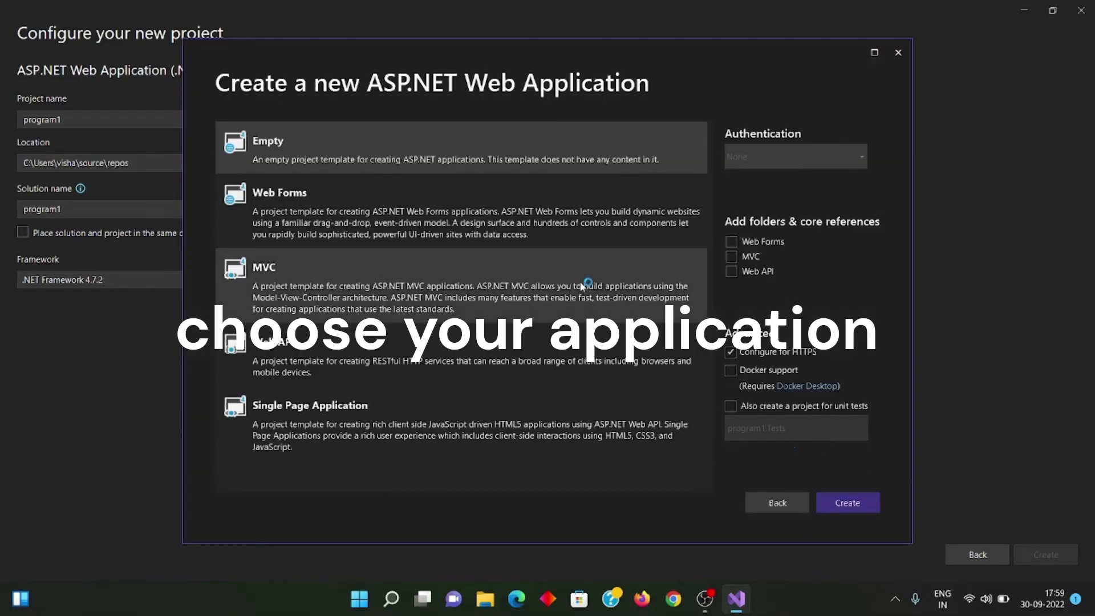
left_click(403, 217)
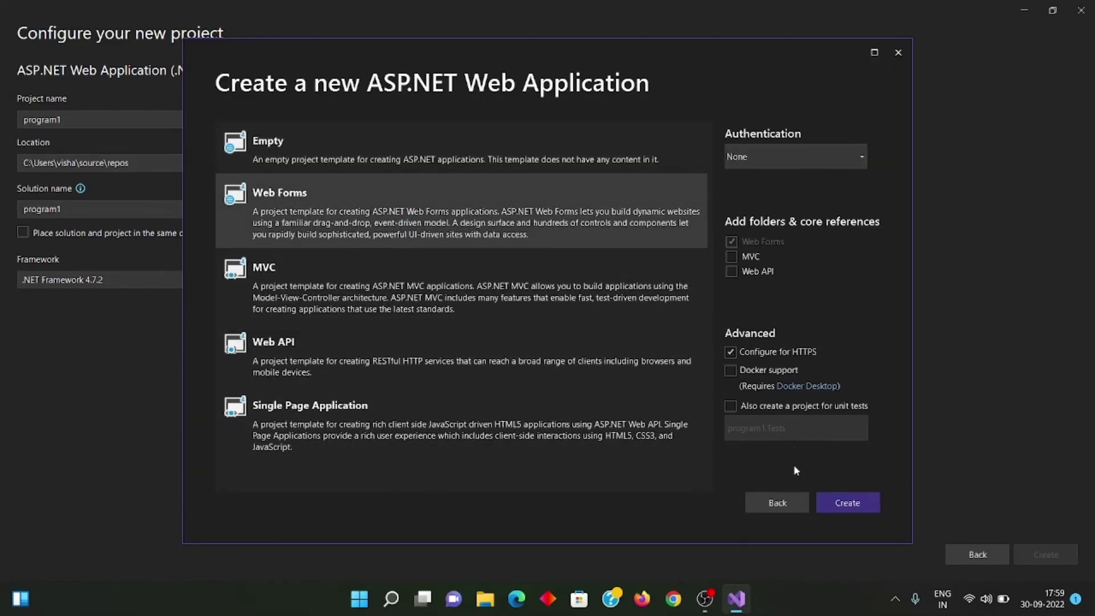
left_click(862, 505)
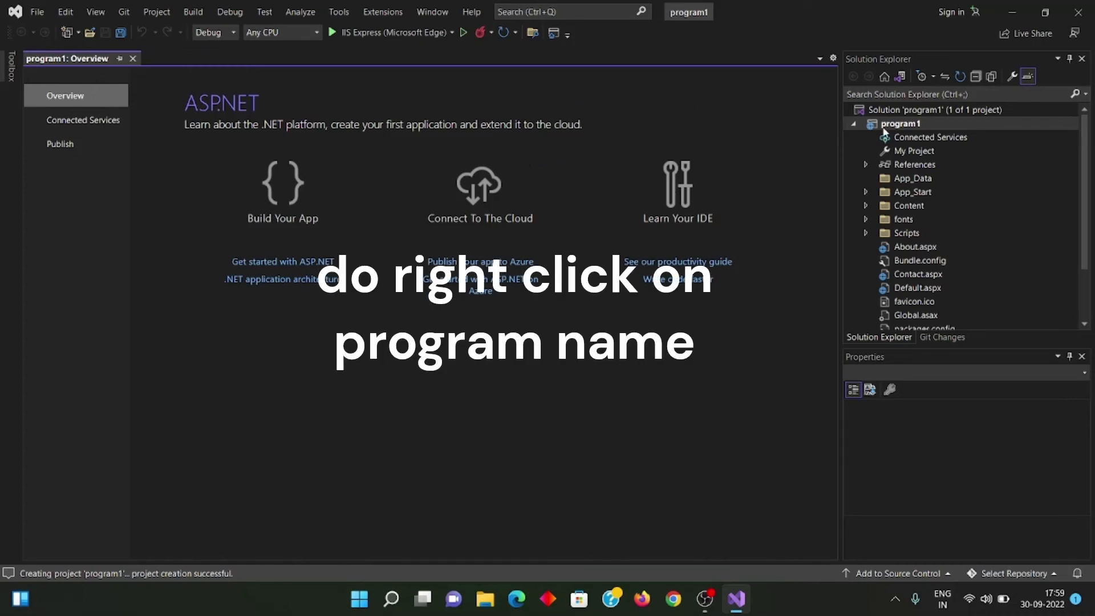
Add a Web Form named form1 to the program1 project
left_click(899, 124)
right_click(899, 126)
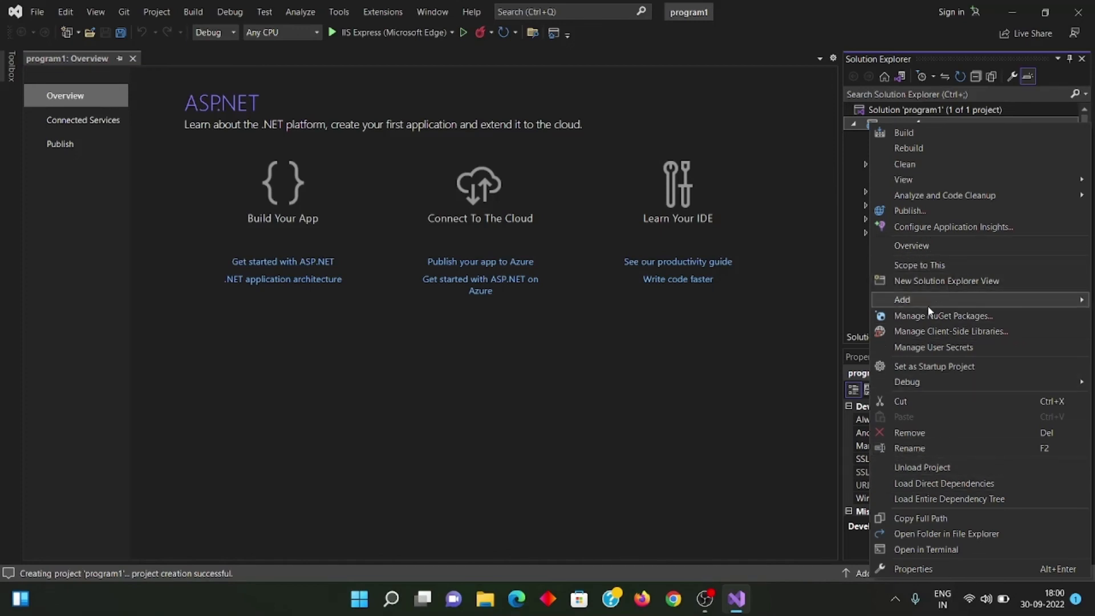
mouse_move(927, 305)
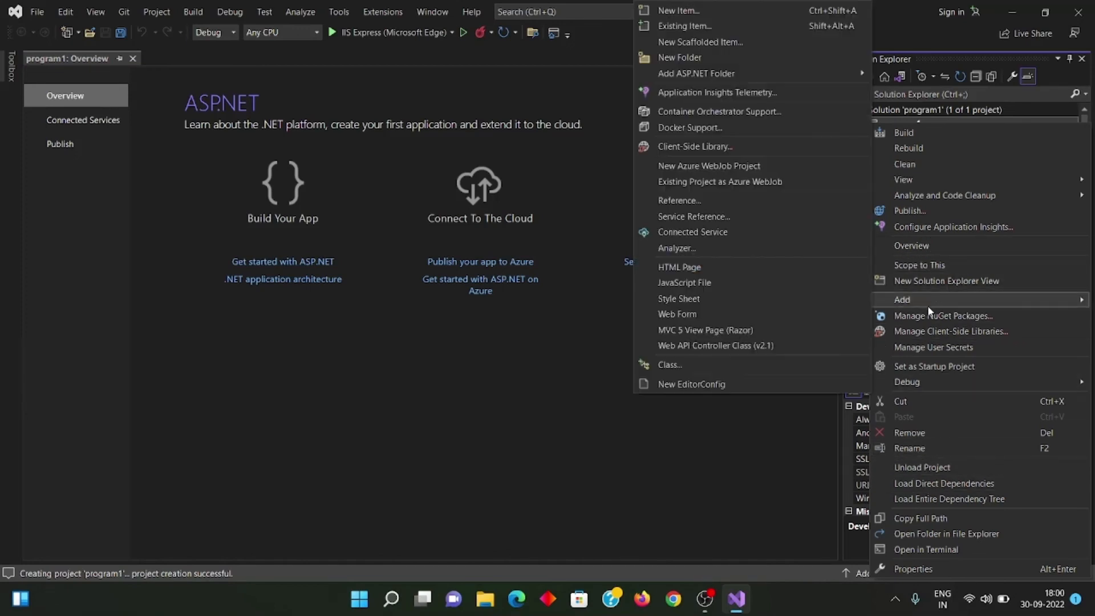
left_click(676, 315)
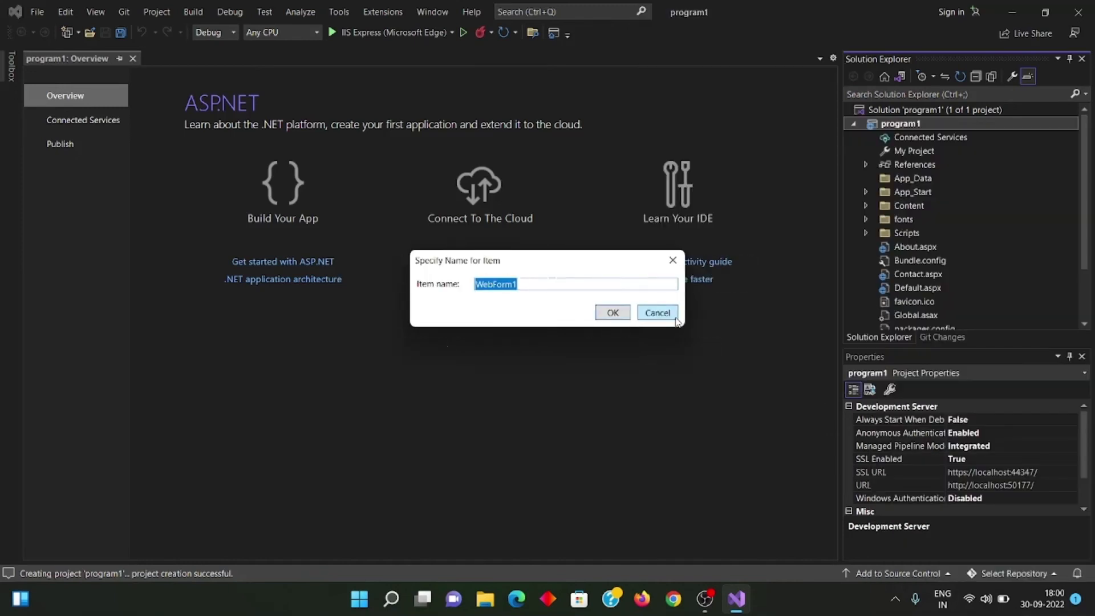
left_click(540, 285)
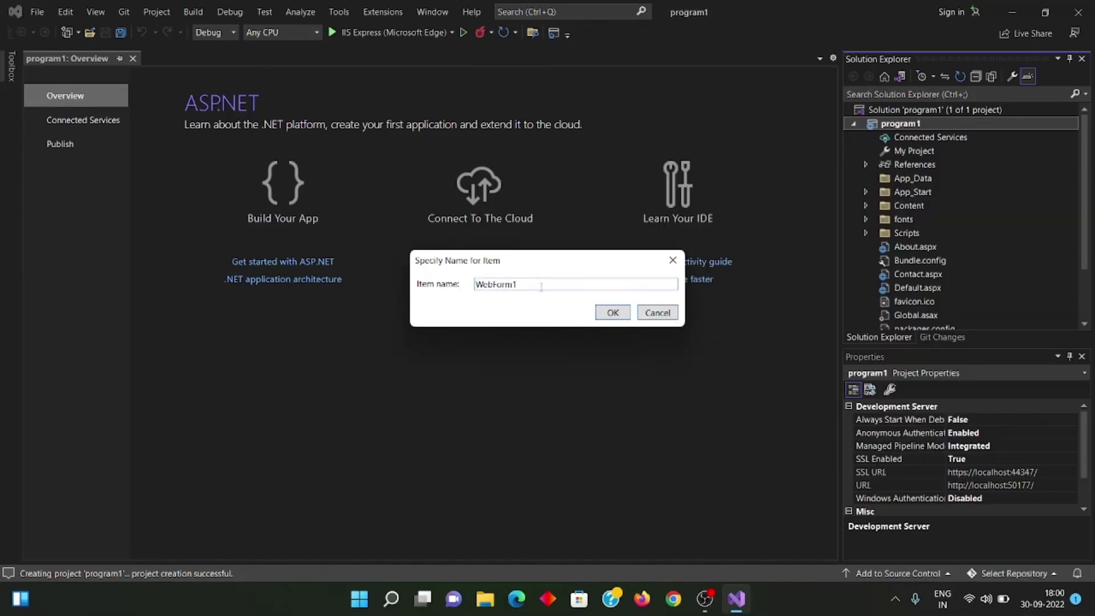
key("BackSpace")
key("BackSpace")
key("BackSpace")
key("BackSpace")
key("BackSpace")
key("BackSpace")
key("BackSpace")
type("form1")
key("Return")
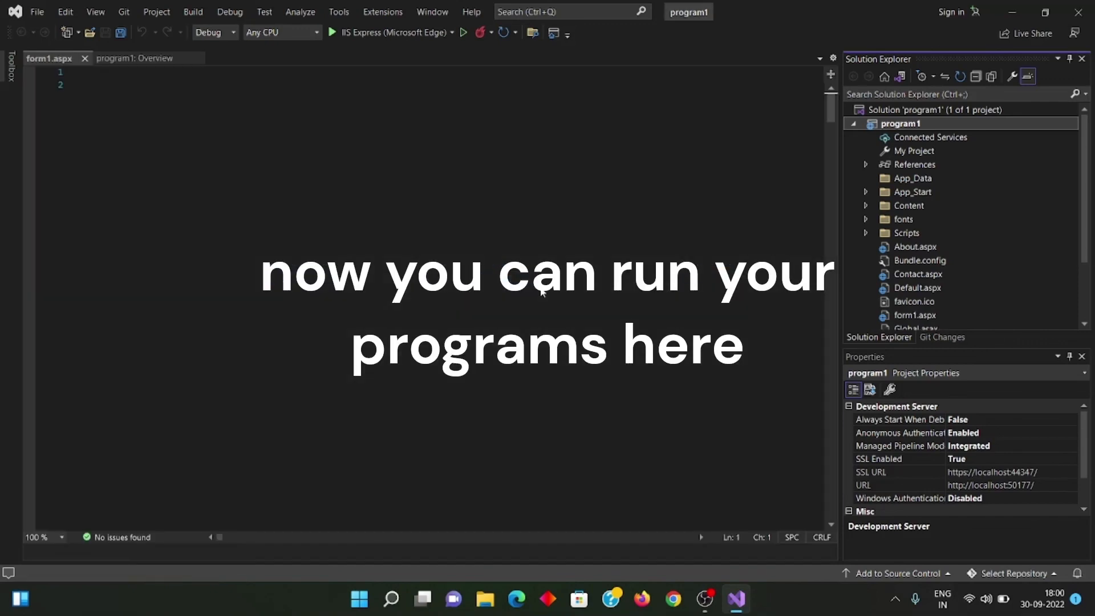
scroll(461, 288, "down", 1)
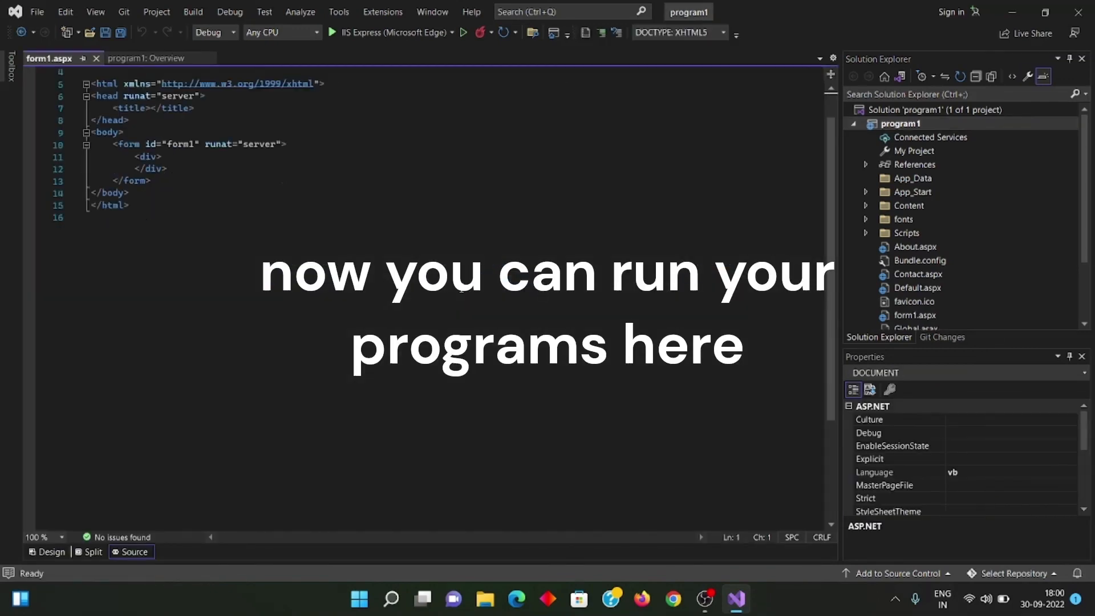
scroll(462, 288, "up", 1)
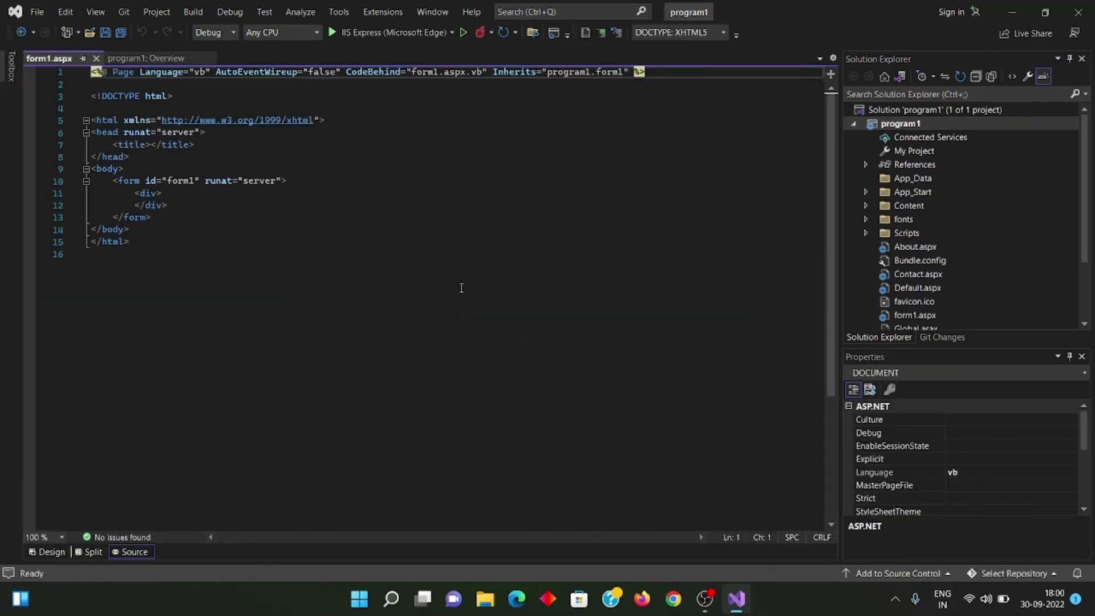